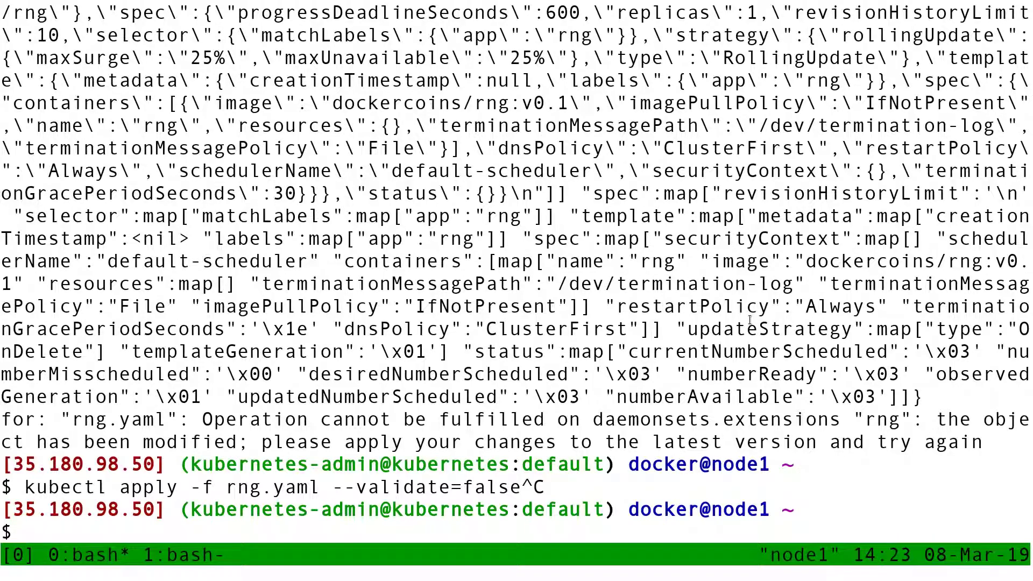
type("kubectl describe service rng")
- Describe the rng service, highlight its Selector app=rng line, and erase a half-typed logs selector command
key("Return")
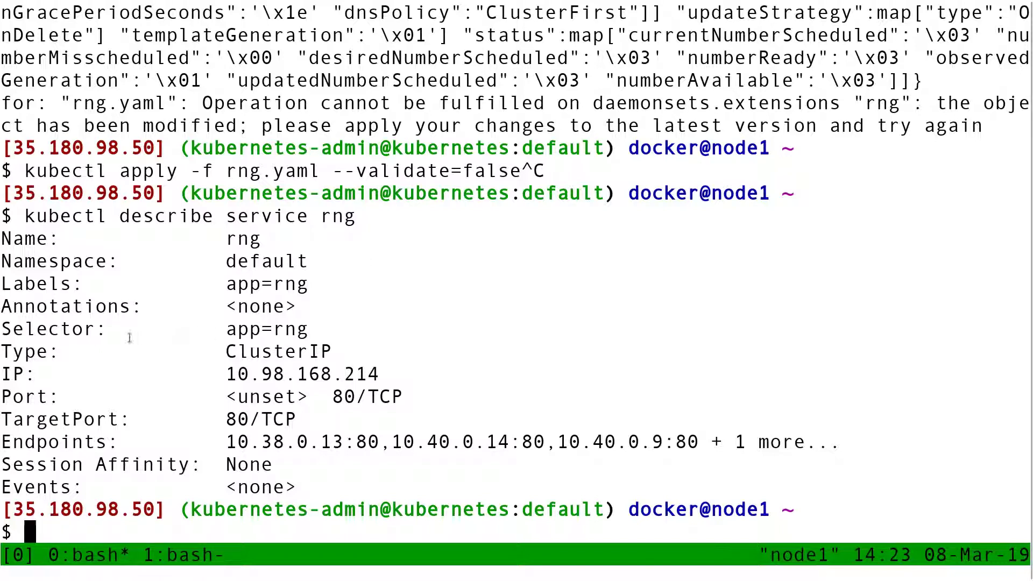
triple_click(103, 330)
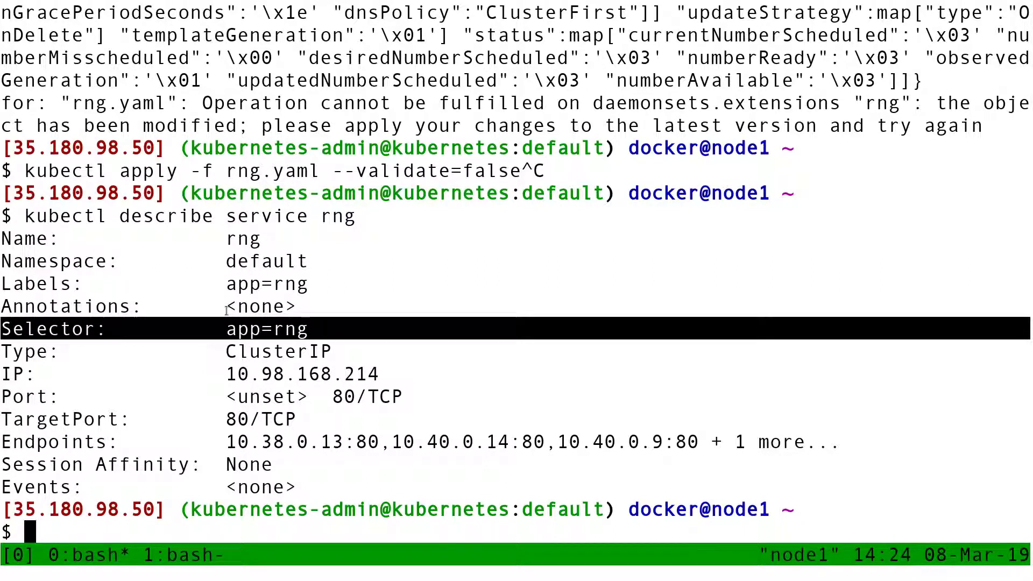
type("kubectl logs --selector=")
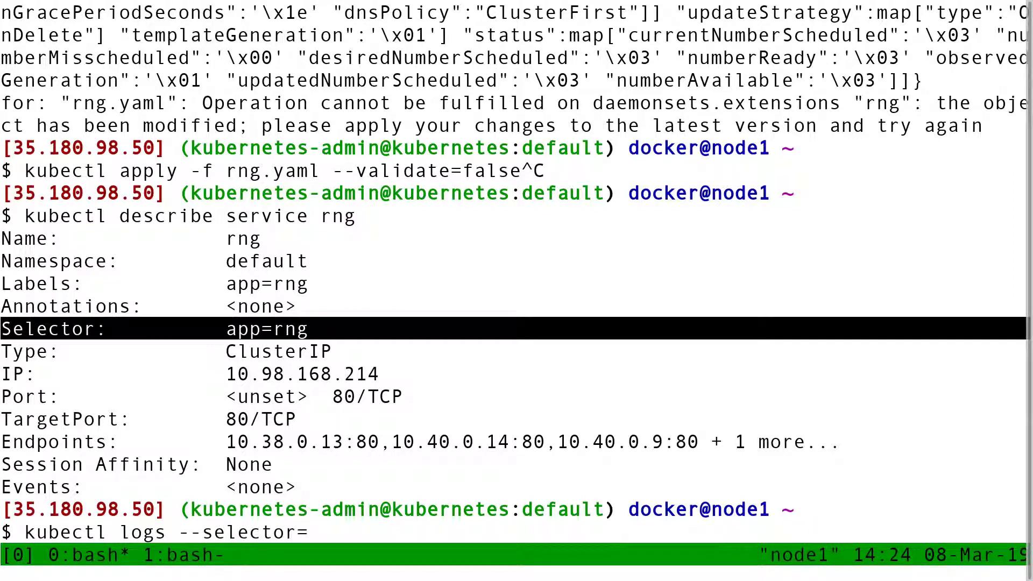
key("ctrl+w")
key("ctrl+w")
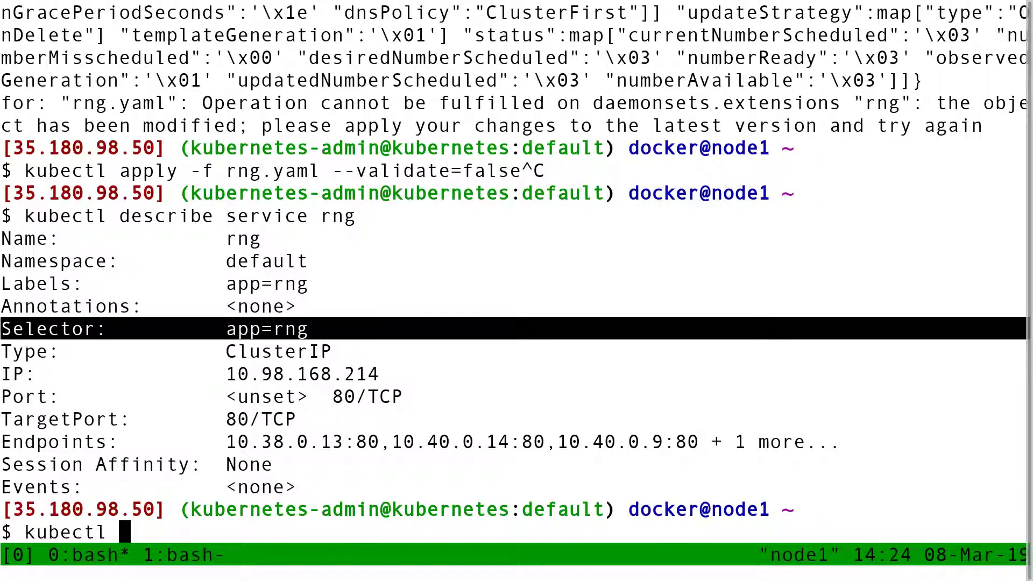
- Cancel the unfinished kubectl command and erase the illustrative 'SELECT * FROM pods WHERE app=rng' line
key("ctrl+c")
type("SELECT ")
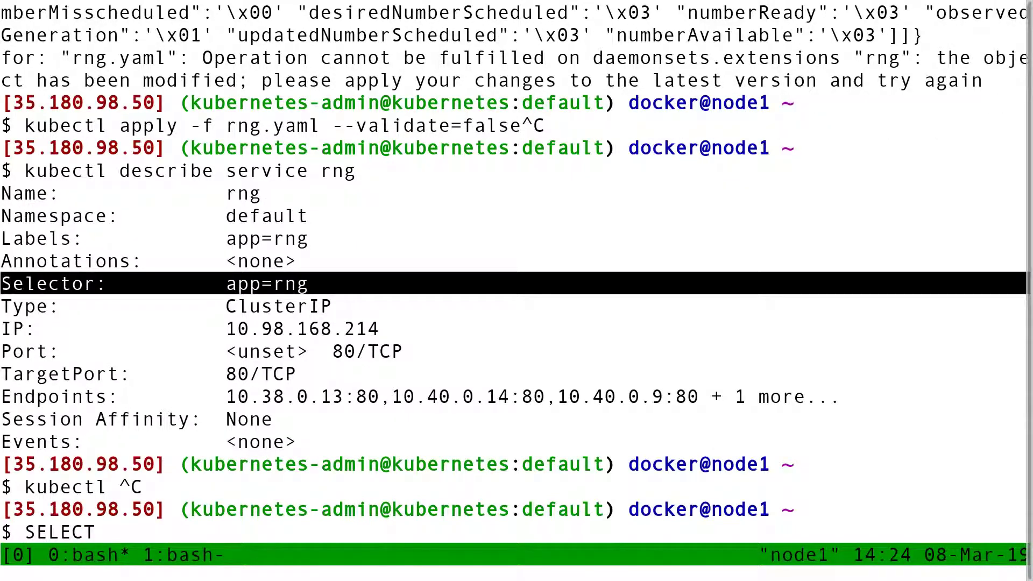
type("* FROM pods WHERE")
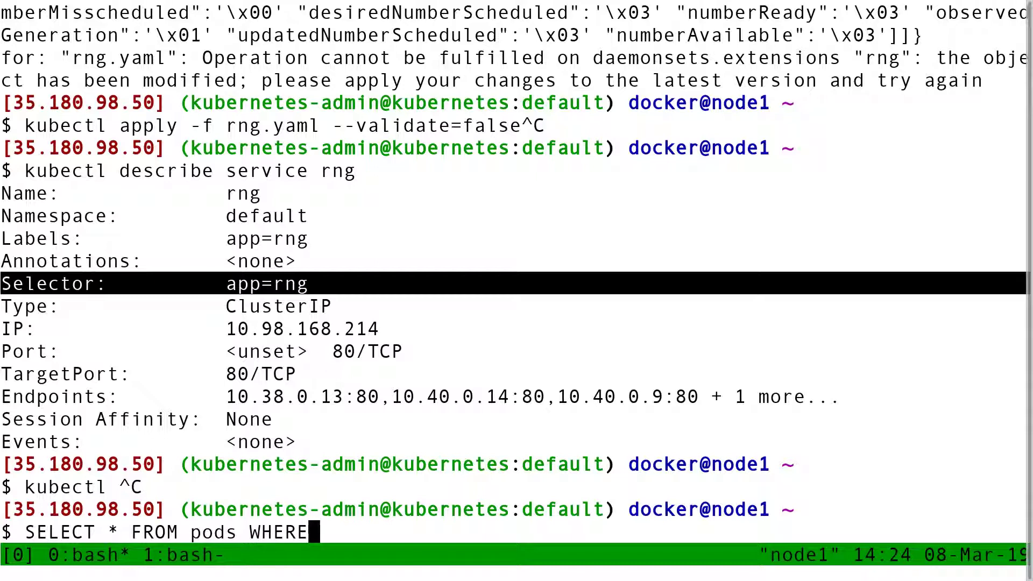
type(" app=rng")
key("ctrl+u")
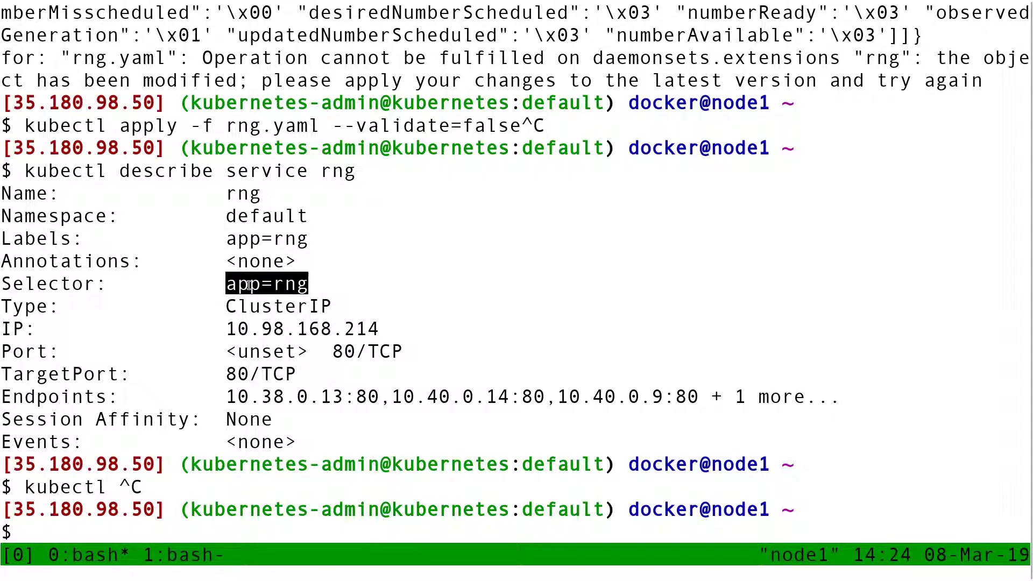
type("kubectl get pods --selector=")
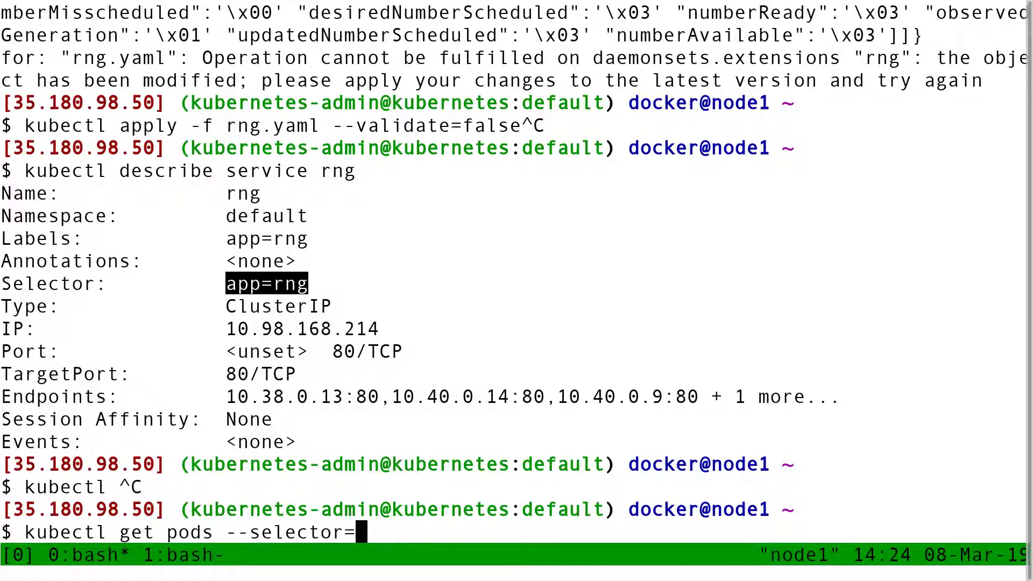
type("app=rng")
- Run 'kubectl get pods --selector=app=rng' and highlight the four rng pods and endpoint addresses
key("Return")
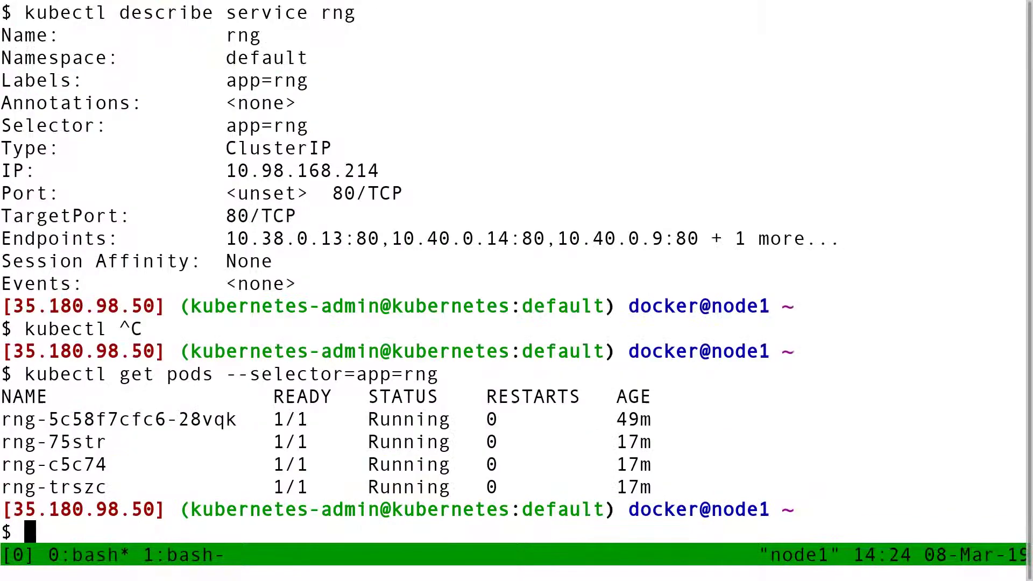
left_click_drag(194, 419, 218, 485)
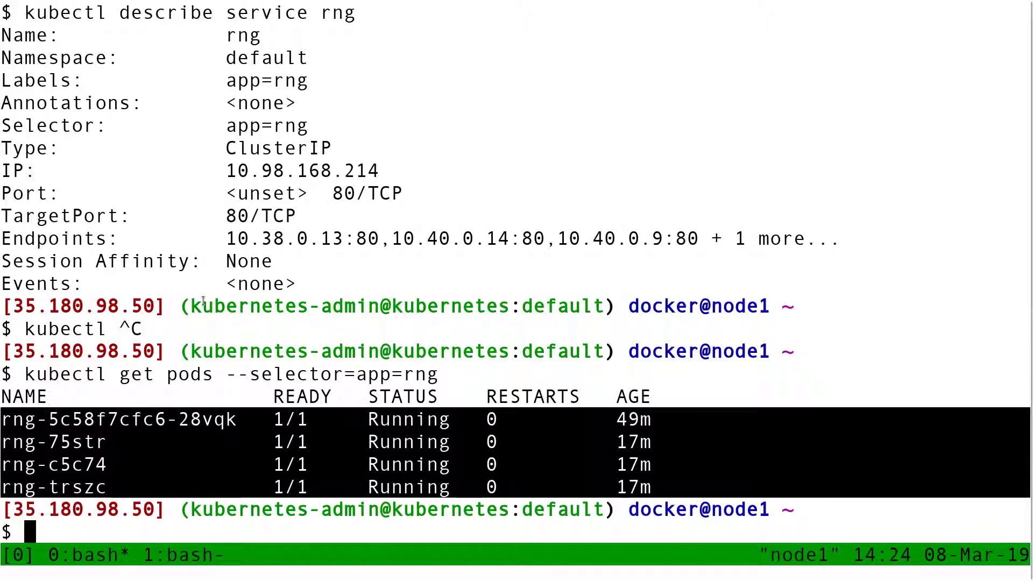
double_click(85, 233)
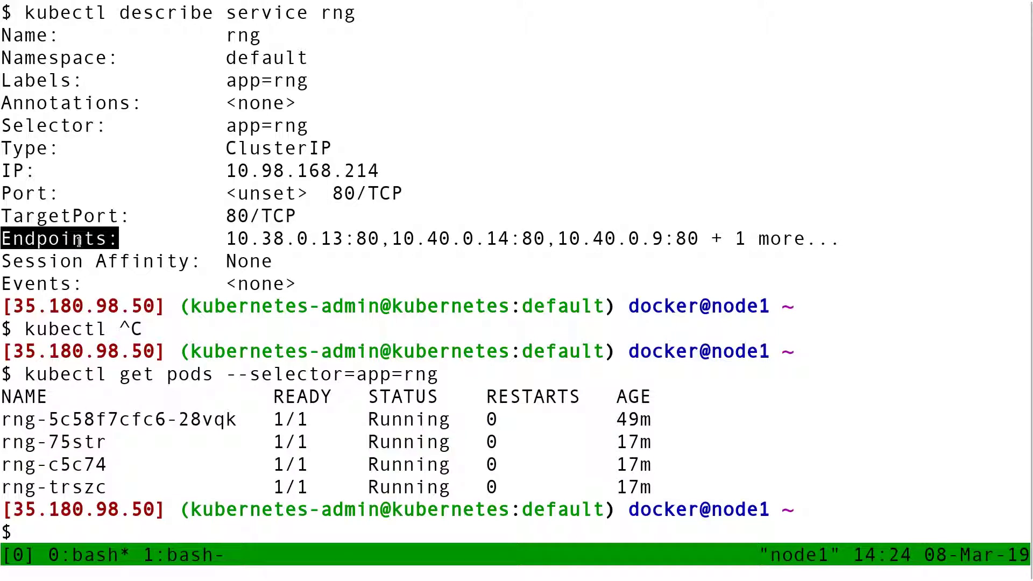
mouse_move(228, 235)
left_mouse_down()
mouse_move(291, 245)
mouse_move(807, 239)
left_mouse_up()
left_click(676, 232)
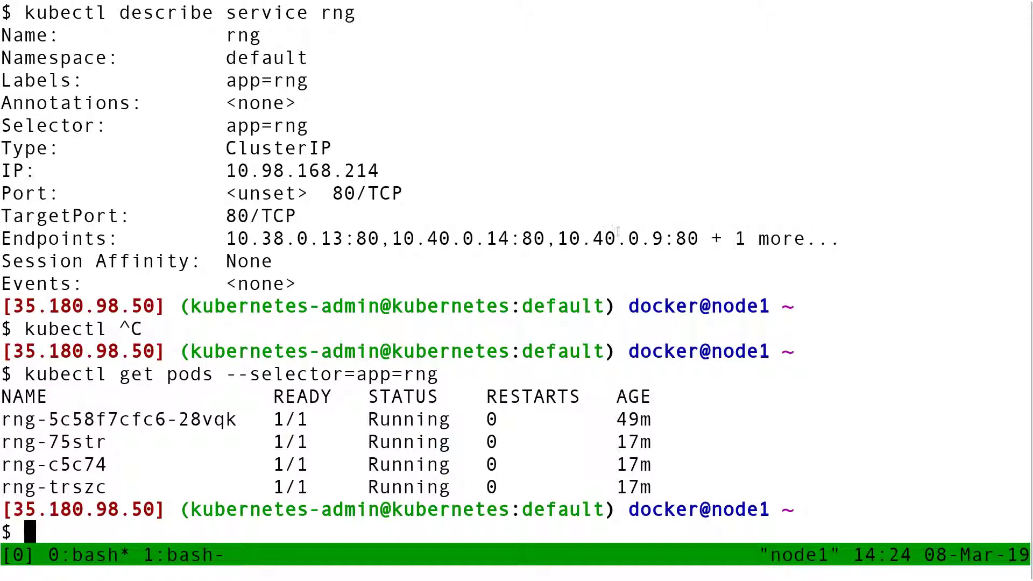
triple_click(166, 419)
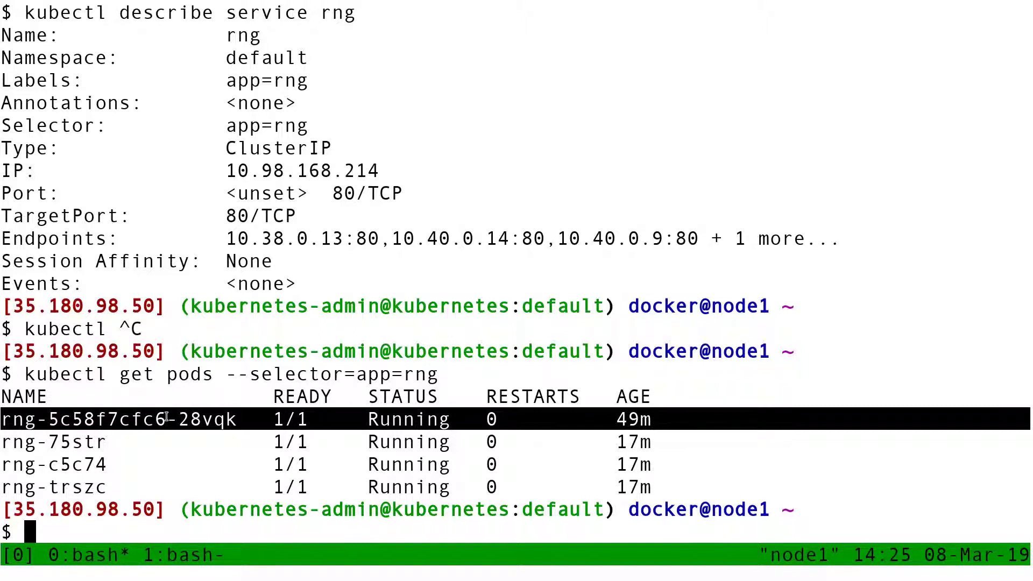
type("kub")
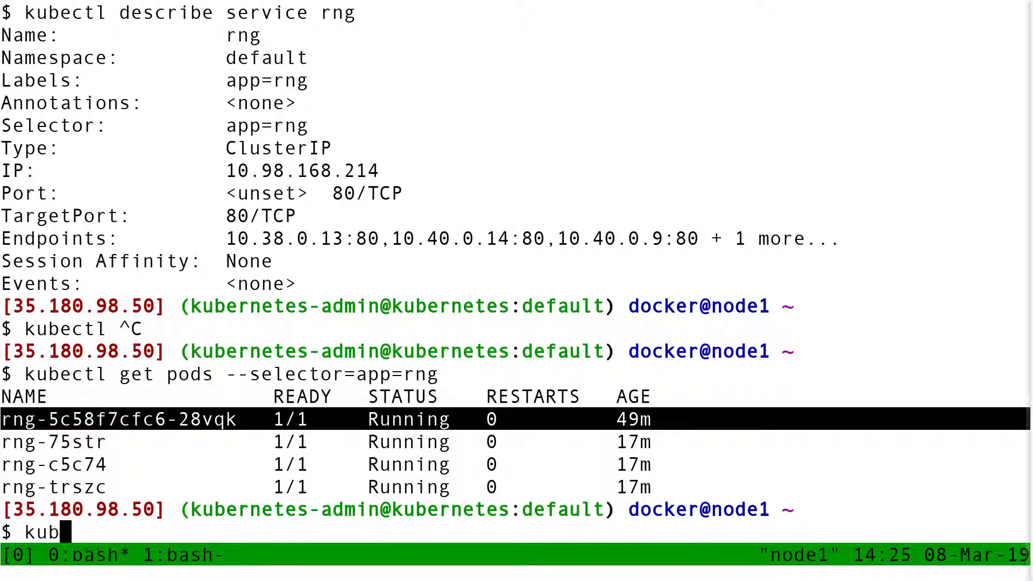
type("ectl createa deplo")
- Enter comments '#kubectl create deployment xyz => app=xyz' and '#kubectl run xyz => run=xyz'
key("BackSpace")
key("BackSpace")
key("BackSpace")
key("BackSpace")
key("BackSpace")
key("BackSpace")
key("BackSpace")
type("deploy xyz")
key("Left")
key("Left")
key("Left")
key("Left")
type("ment")
key("End")
type("=> ")
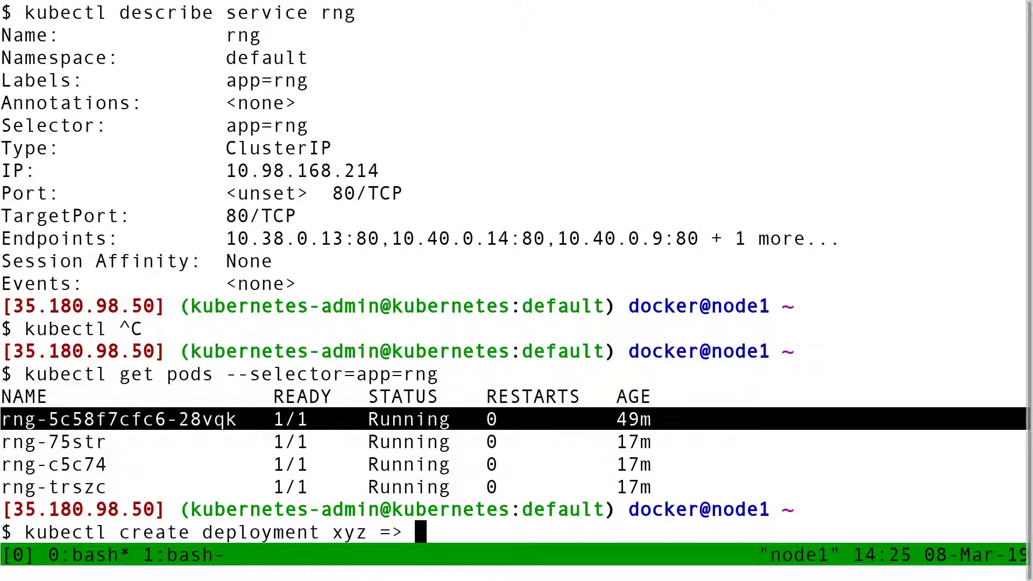
type("app=r")
key("BackSpace")
type("xyz")
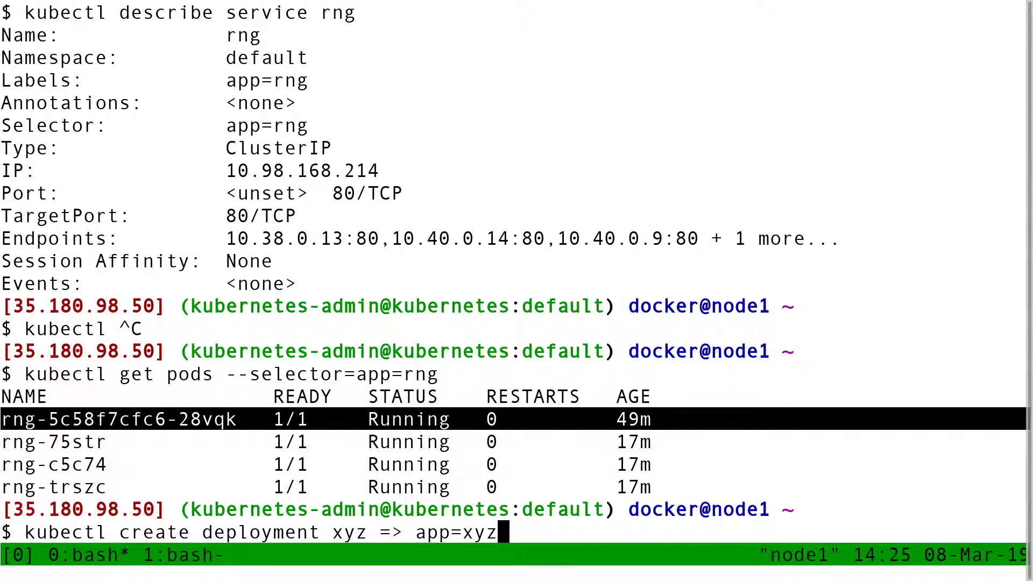
key("ctrl+a")
type("#")
key("Return")
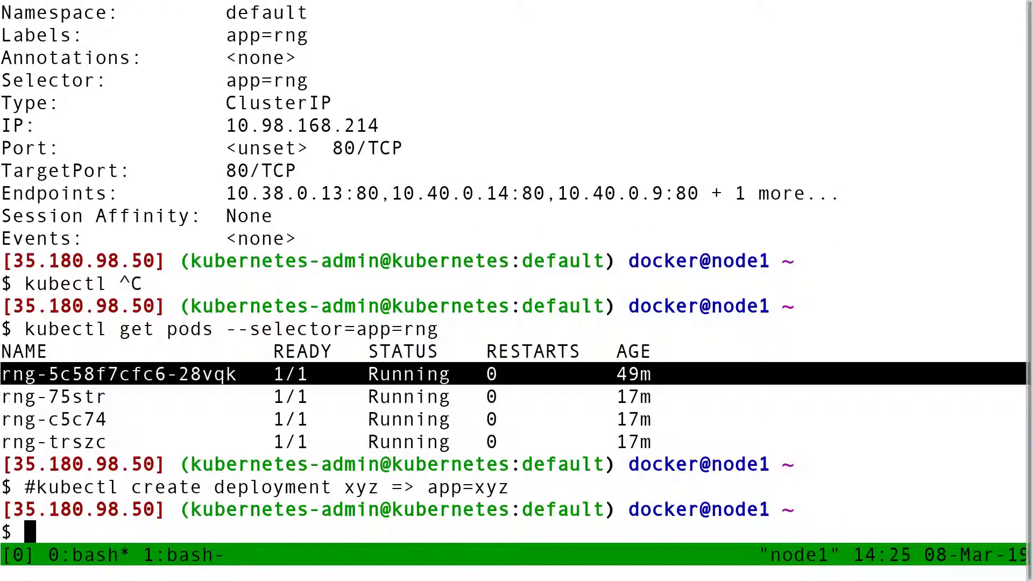
type("#kubec")
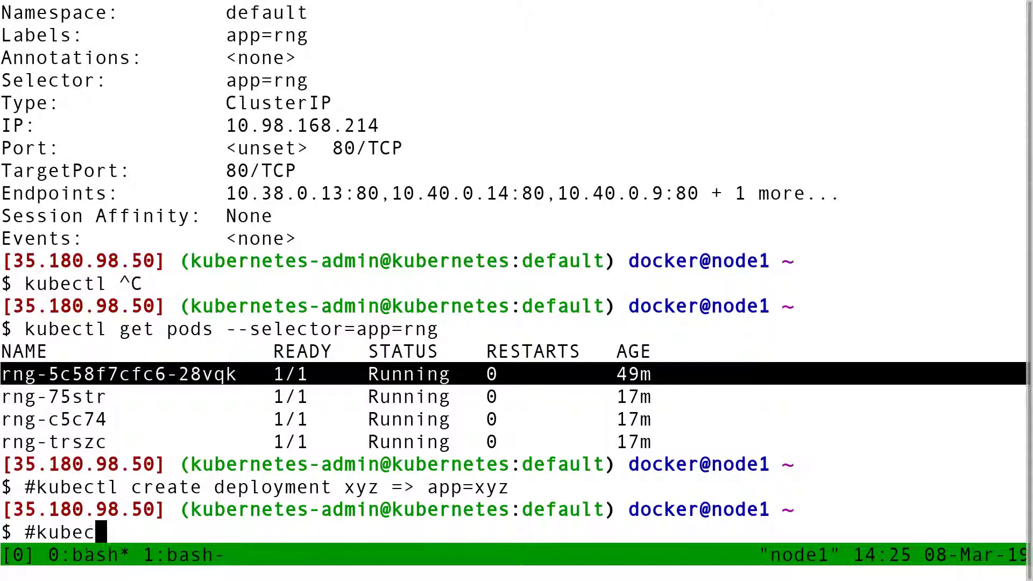
type("tl run xyz => run=xyz")
key("Return")
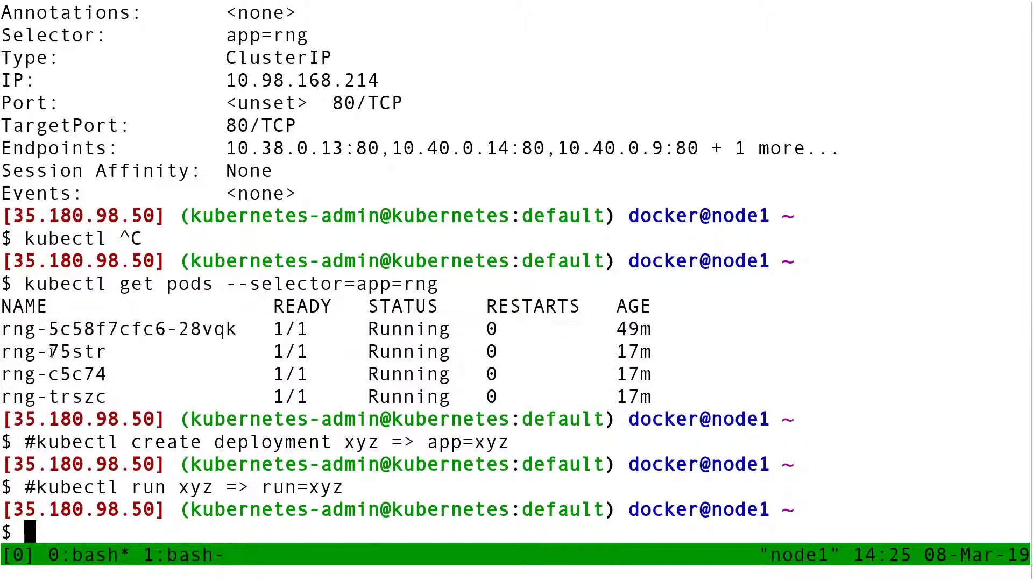
left_click_drag(50, 352, 81, 396)
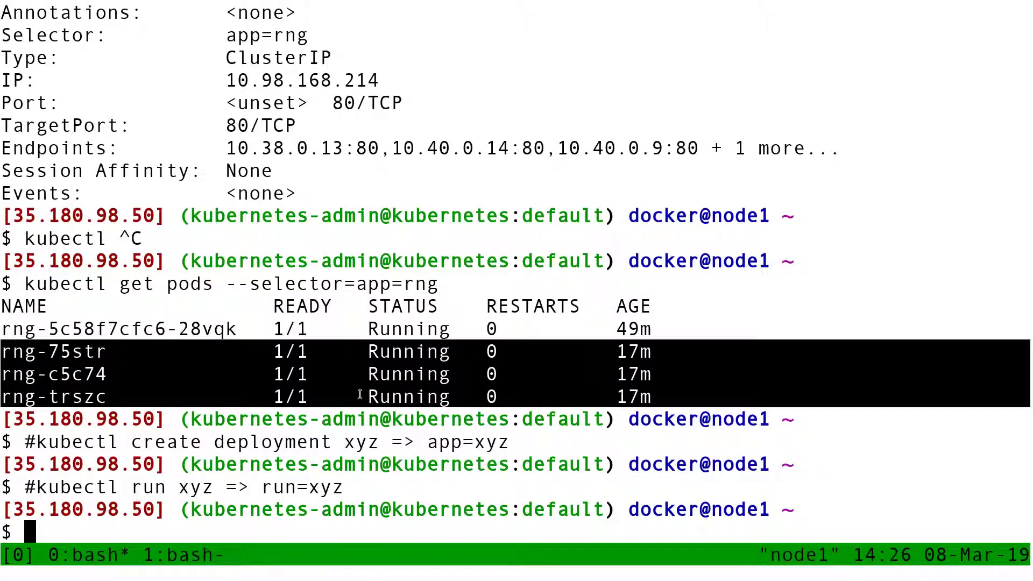
type("vim rng.yaml")
- Open rng.yaml in vim and line-select the pod template metadata, lines 27–31, through app: rng
key("Return")
key("ctrl+f")
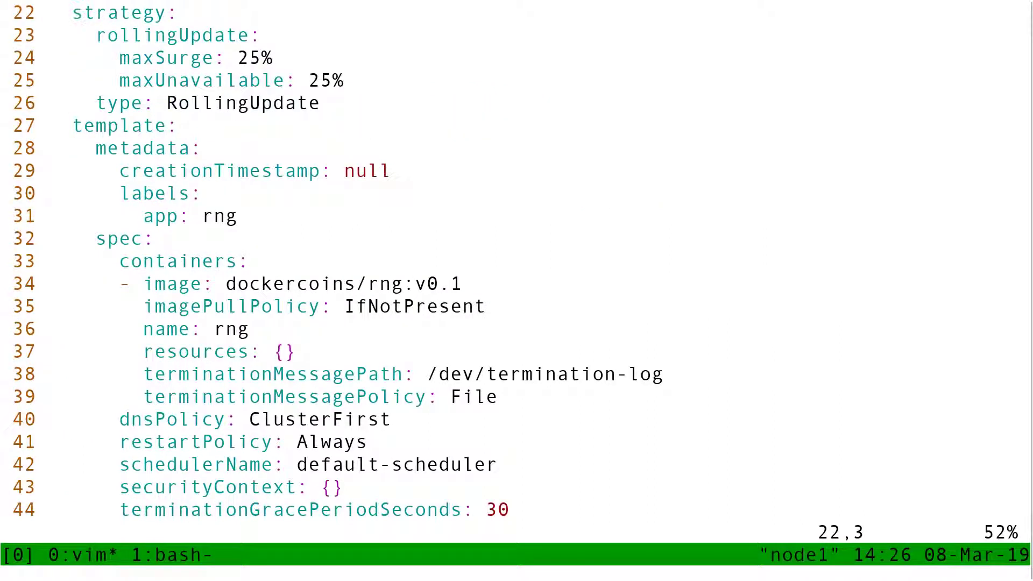
key("j")
key("j")
key("j")
key("j")
key("j")
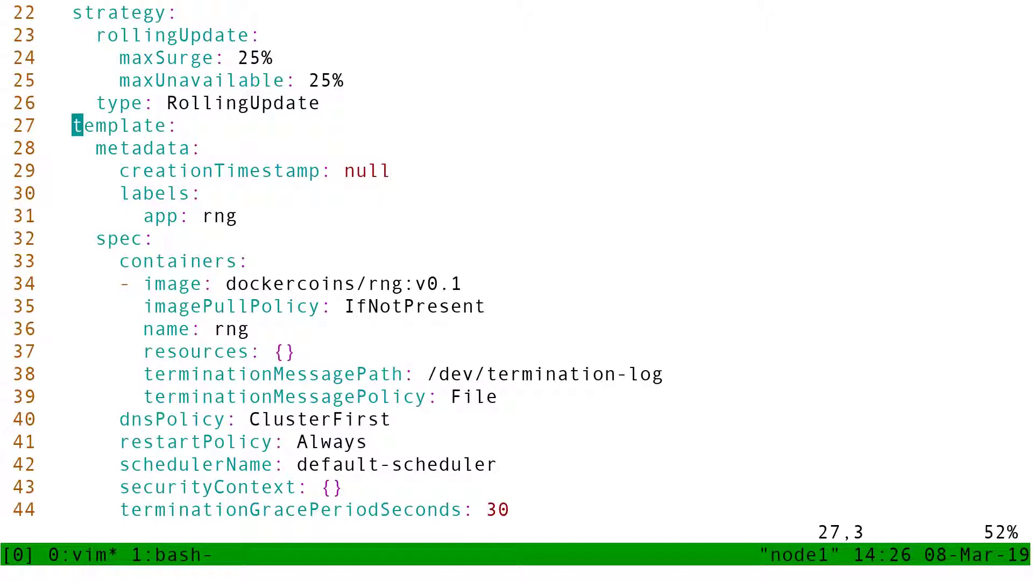
key("shift+v")
key("j")
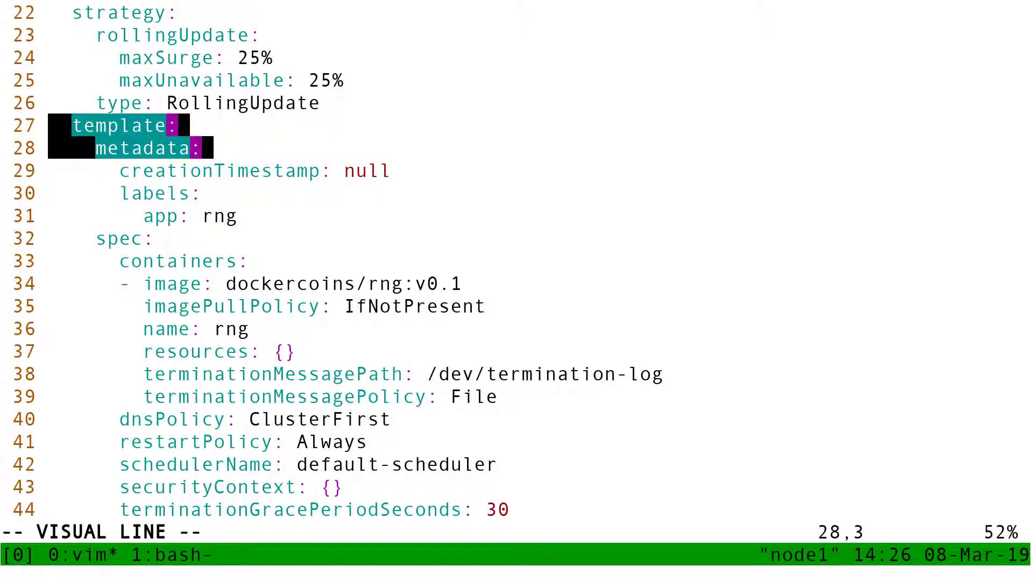
key("j")
key("j")
key("j")
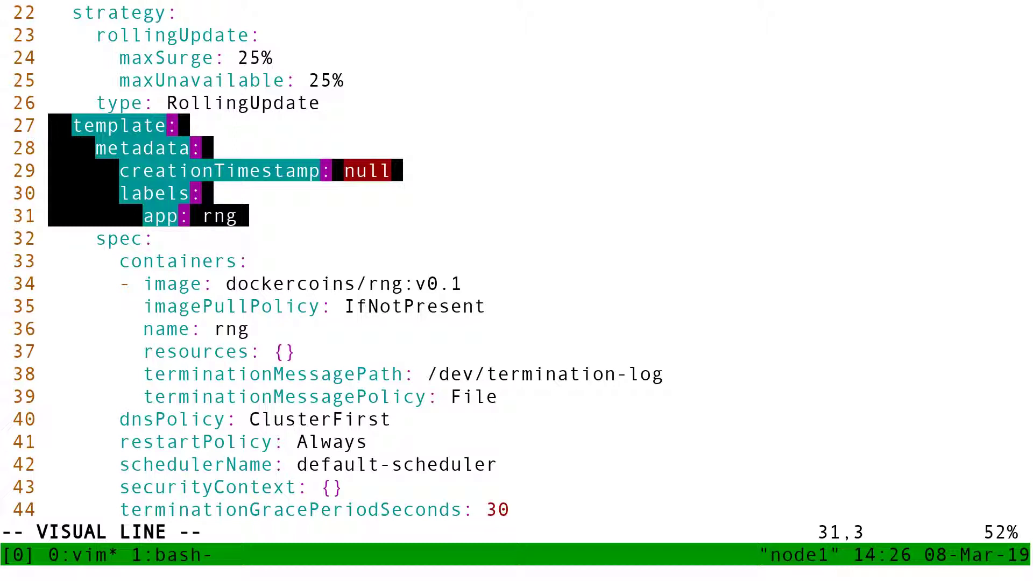
- Quit vim with :q and highlight the four running rng pod rows again
key("Escape")
type(":q")
key("Return")
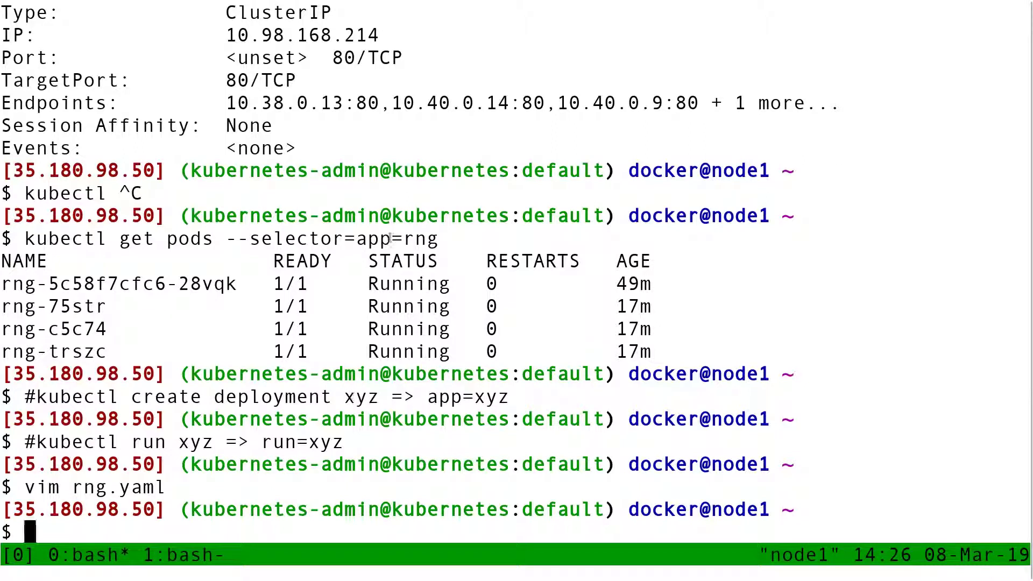
triple_click(420, 284)
left_click_drag(421, 284, 437, 348)
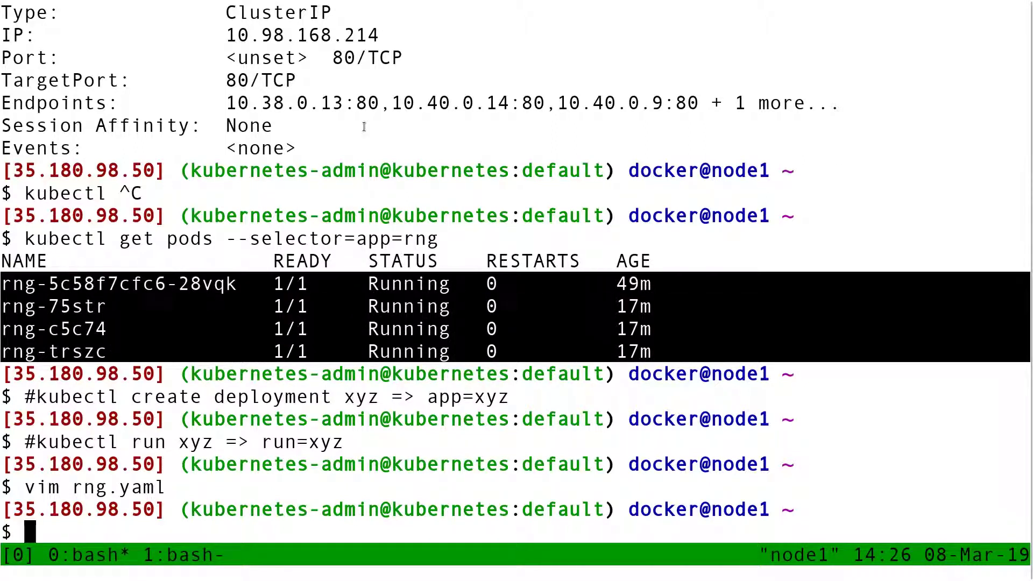